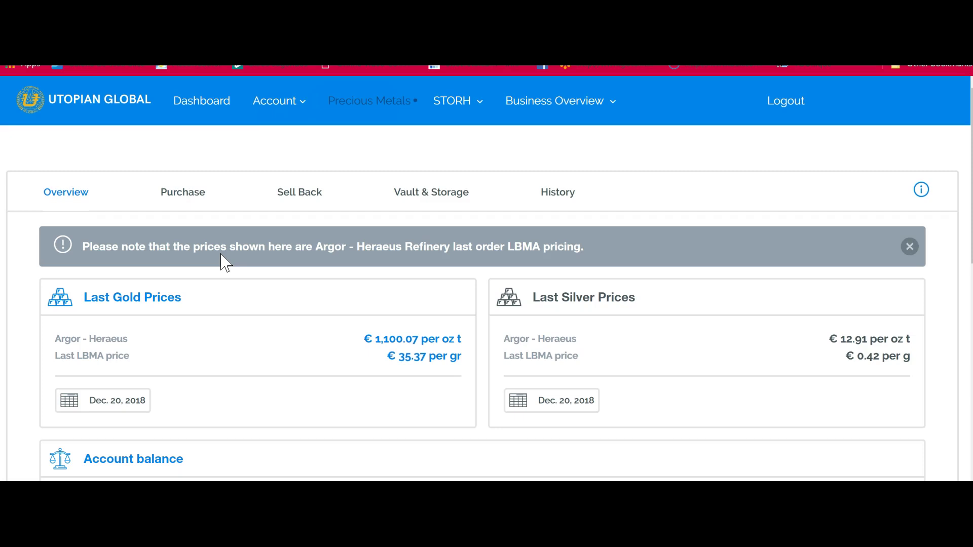
# Step: Open the precious metals purchase page and agree to the website's policy, Terms and Conditions and Refund Policy
pyautogui.click(223, 279)
pyautogui.click(186, 195)
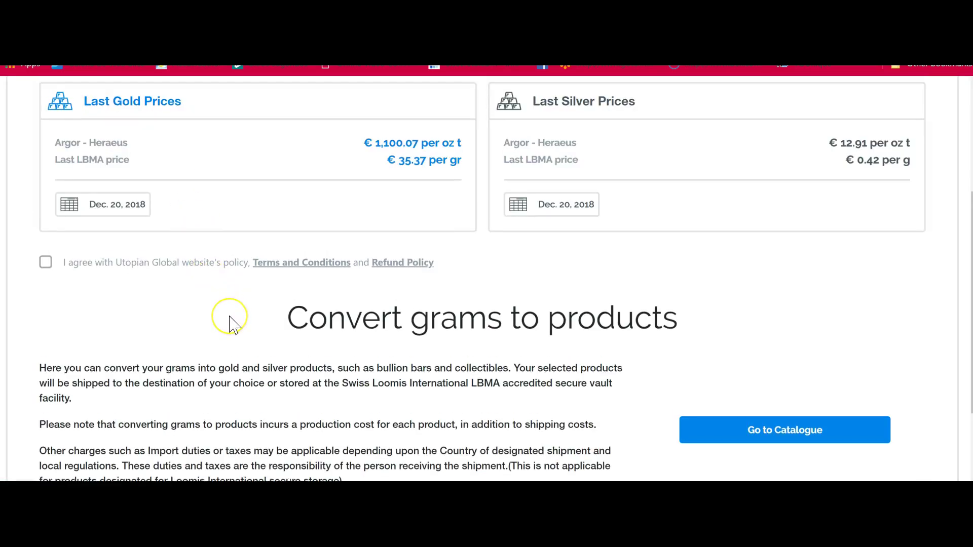
pyautogui.scroll(1, 230, 324)
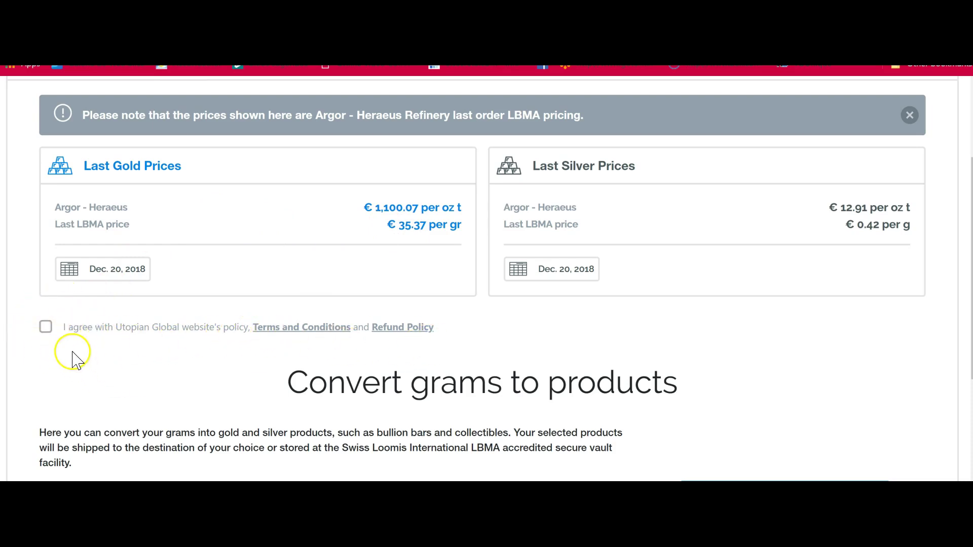
pyautogui.click(46, 328)
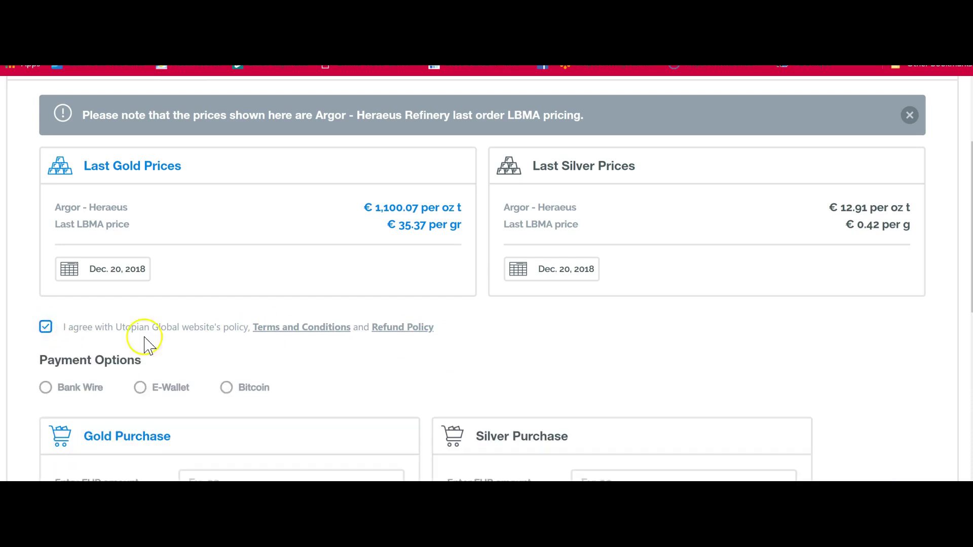
# Step: Select Bank Wire as the payment option and place a gold purchase order for 100 EUR
pyautogui.scroll(-1, 203, 325)
pyautogui.scroll(-1, 217, 323)
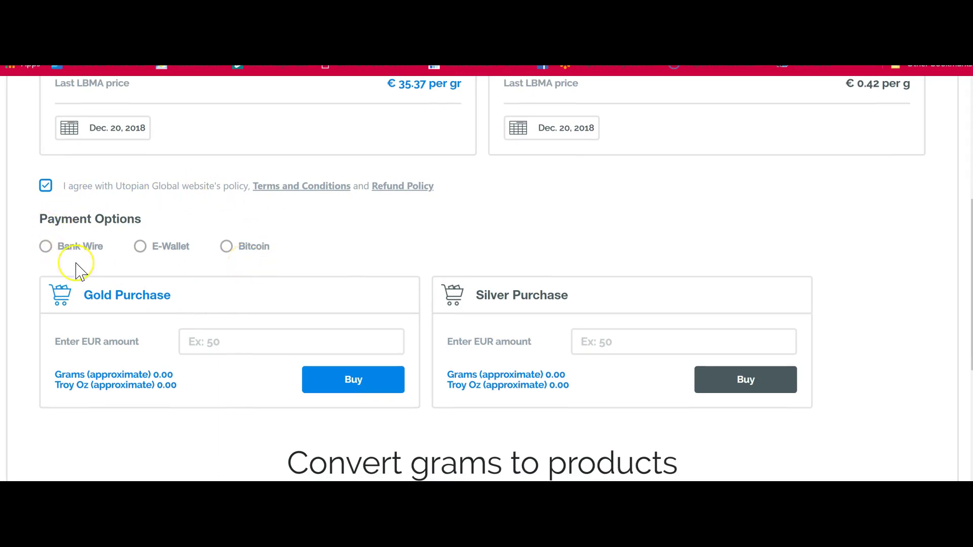
pyautogui.click(46, 247)
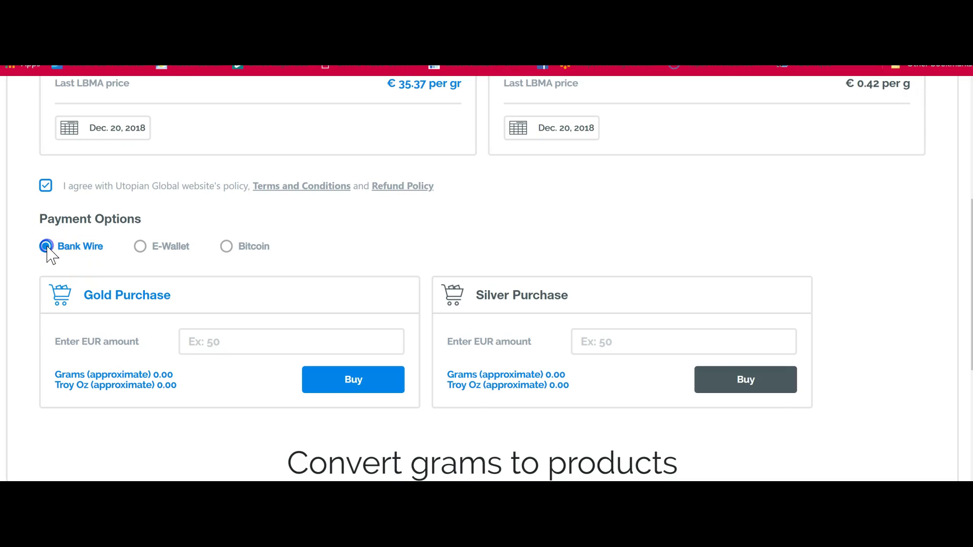
pyautogui.click(210, 341)
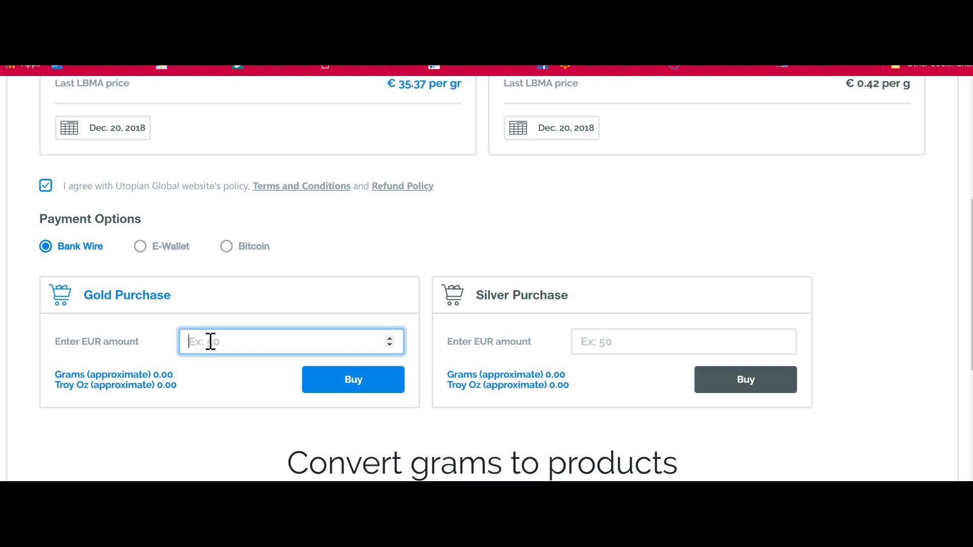
pyautogui.write('100')
pyautogui.scroll(-1, 220, 342)
pyautogui.click(333, 310)
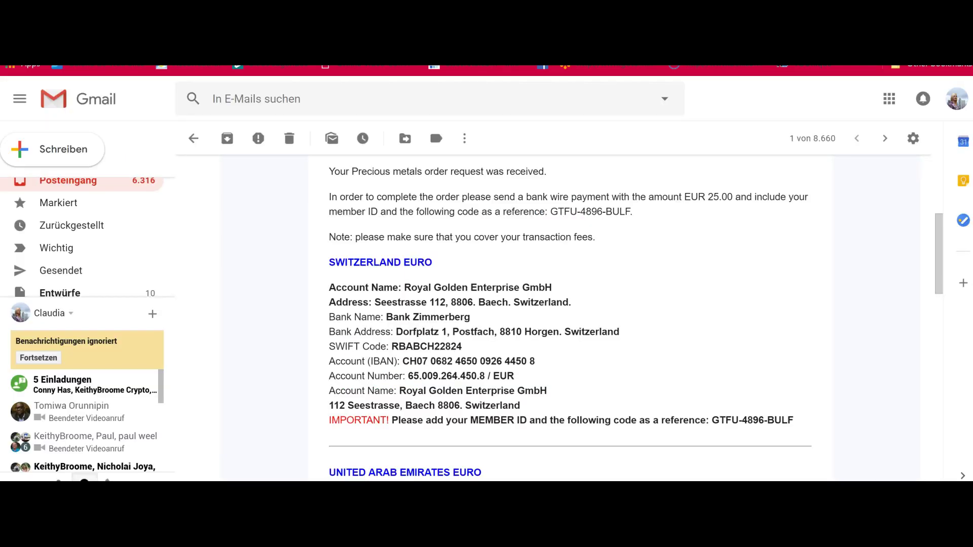
# Step: Check the Gmail inbox and the Boxbe Waiting List label for the new gold order's payment email
pyautogui.click(67, 182)
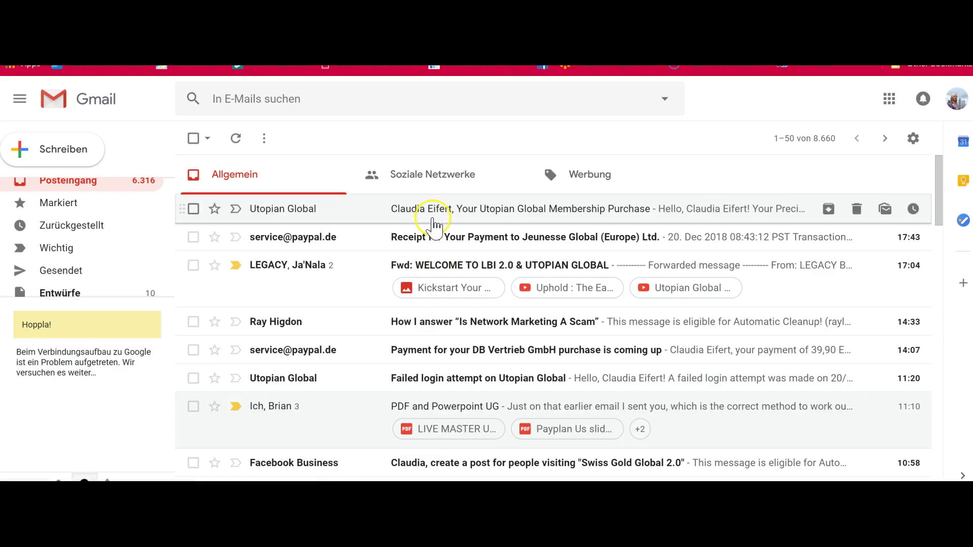
pyautogui.click(71, 181)
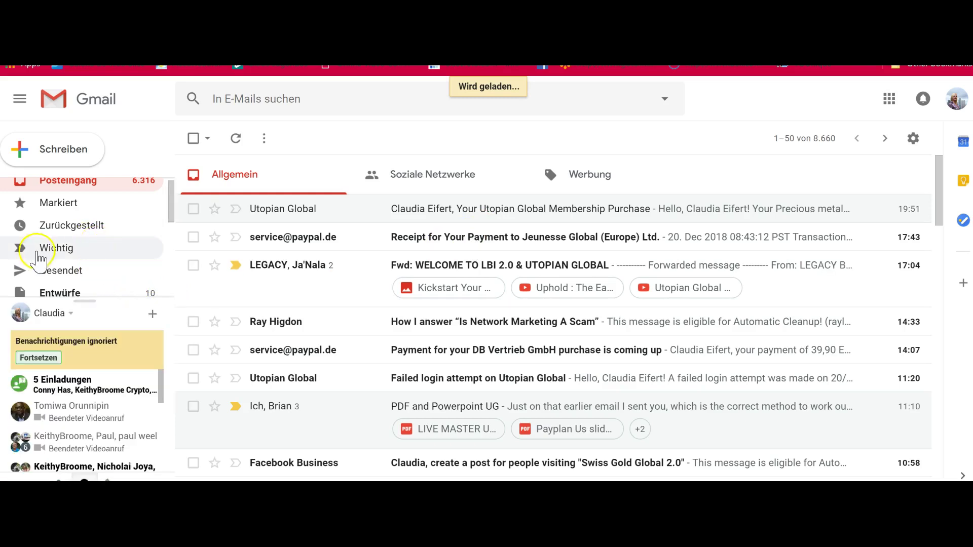
pyautogui.scroll(-3, 173, 218)
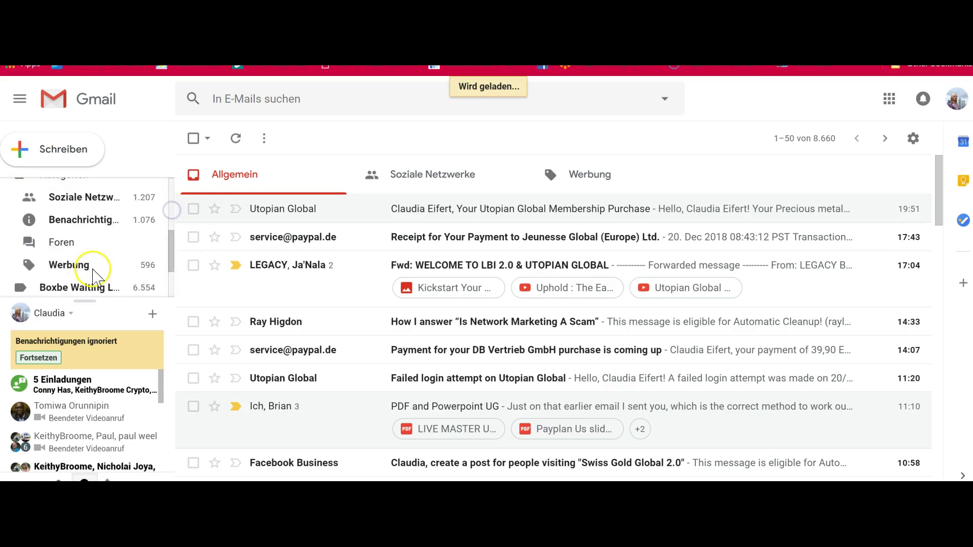
pyautogui.click(86, 288)
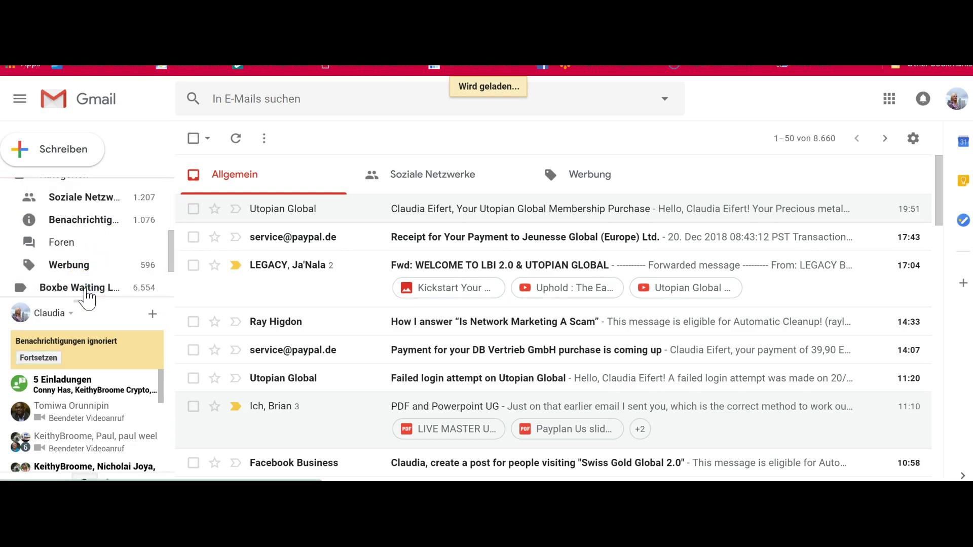
pyautogui.click(88, 287)
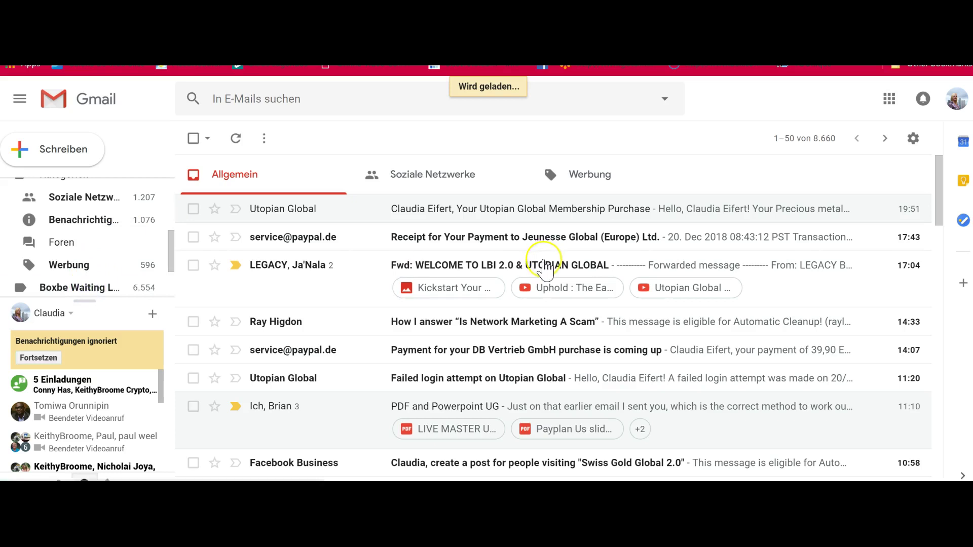
pyautogui.click(544, 264)
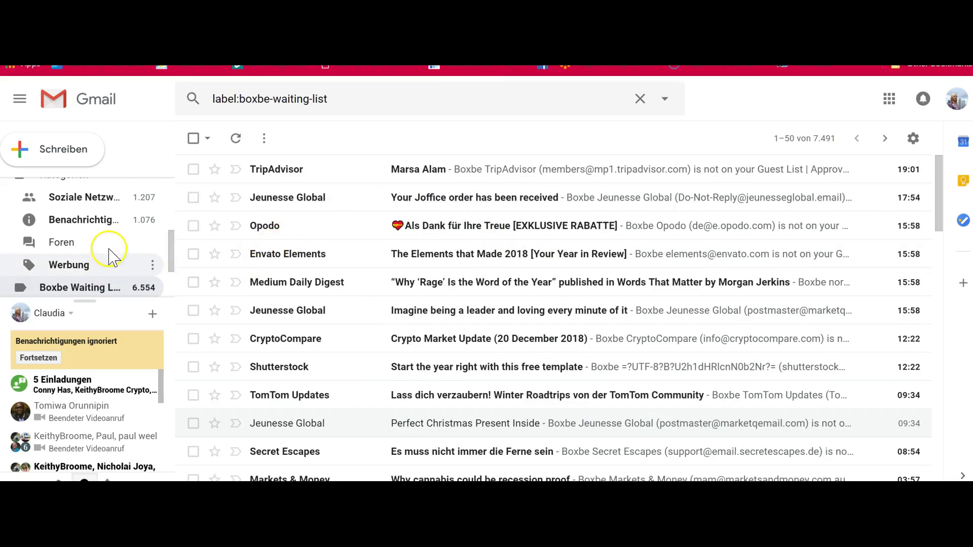
# Step: Return to the Gmail inbox and open the newest Utopian Global Membership Purchase message
pyautogui.scroll(4, 109, 250)
pyautogui.click(81, 197)
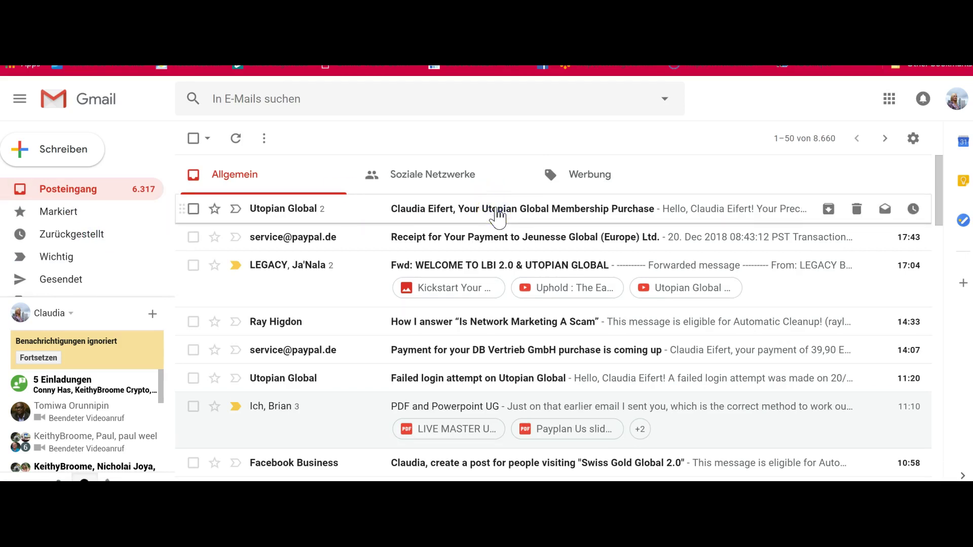
pyautogui.click(500, 210)
pyautogui.click(500, 209)
pyautogui.scroll(-2, 499, 264)
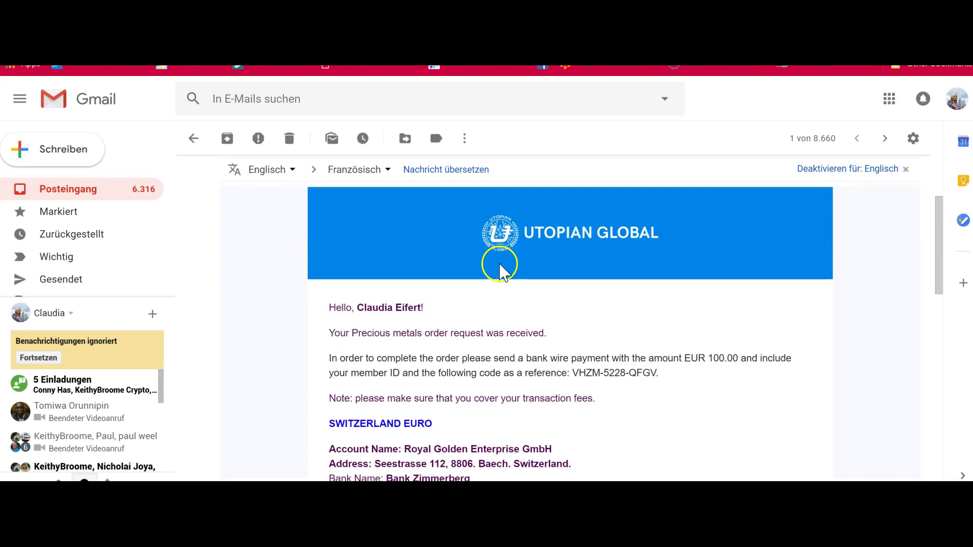
# Step: Examine the email's bank wire instructions, including the payment reference and the Switzerland, United Arab Emirates and Nigerian euro account details
pyautogui.scroll(-5, 500, 264)
pyautogui.scroll(4, 500, 261)
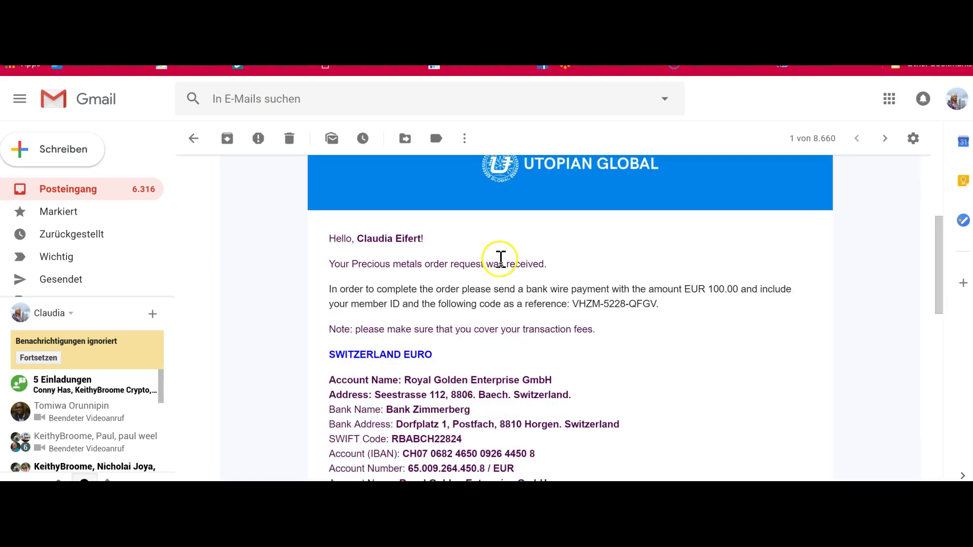
pyautogui.scroll(-2, 500, 259)
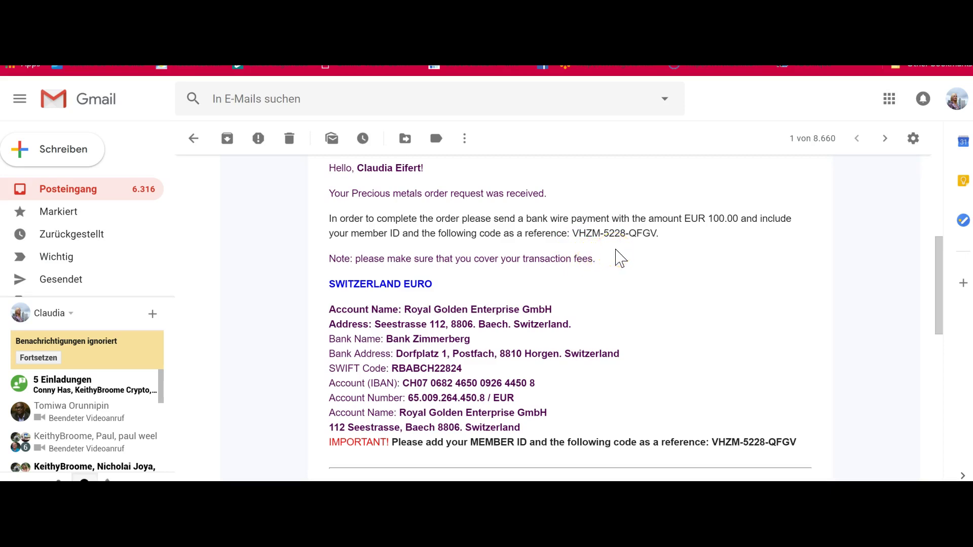
pyautogui.scroll(-1, 616, 256)
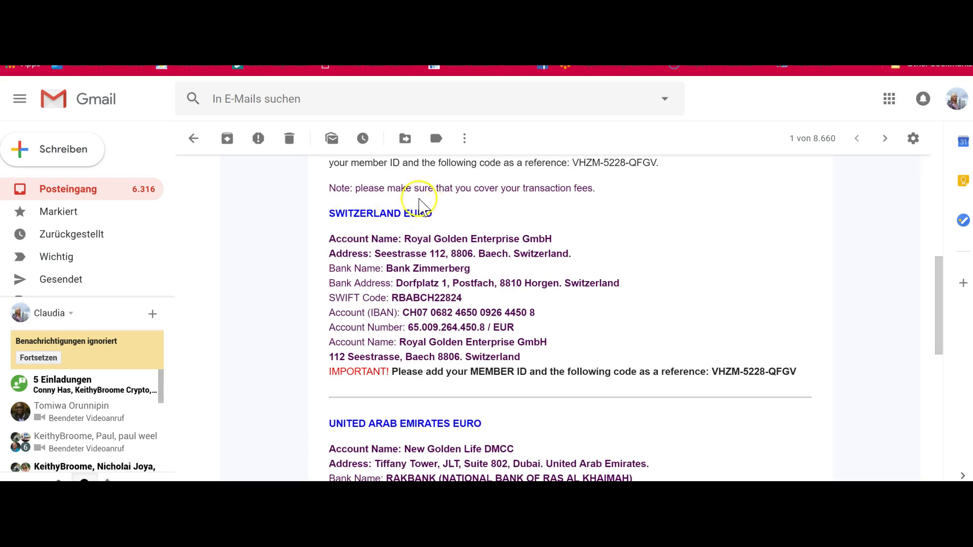
pyautogui.scroll(-2, 411, 227)
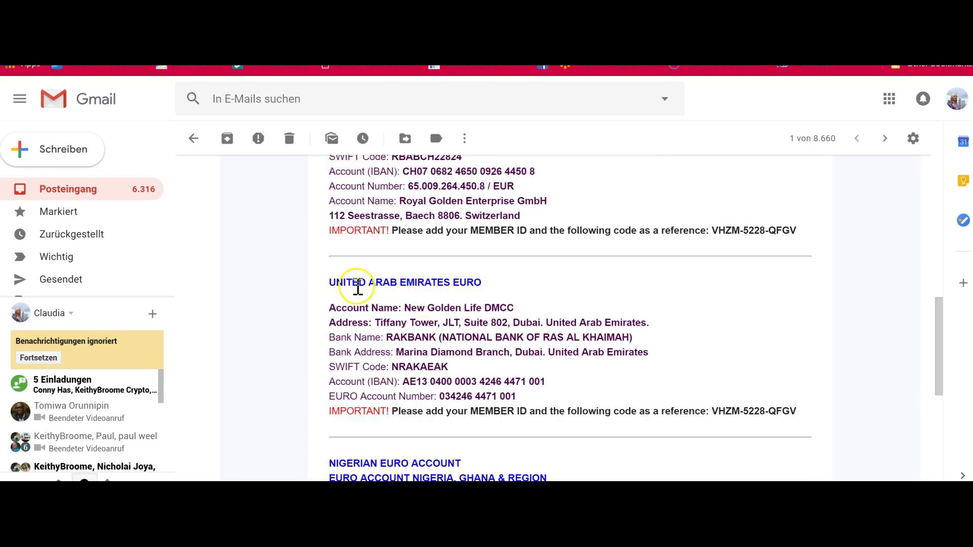
pyautogui.scroll(-2, 450, 285)
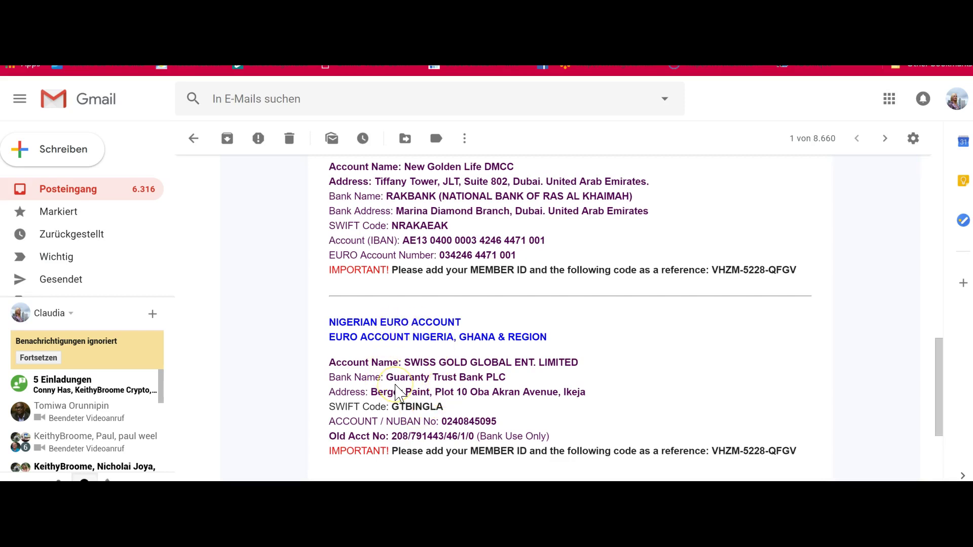
pyautogui.click(416, 369)
pyautogui.click(430, 378)
pyautogui.scroll(6, 431, 377)
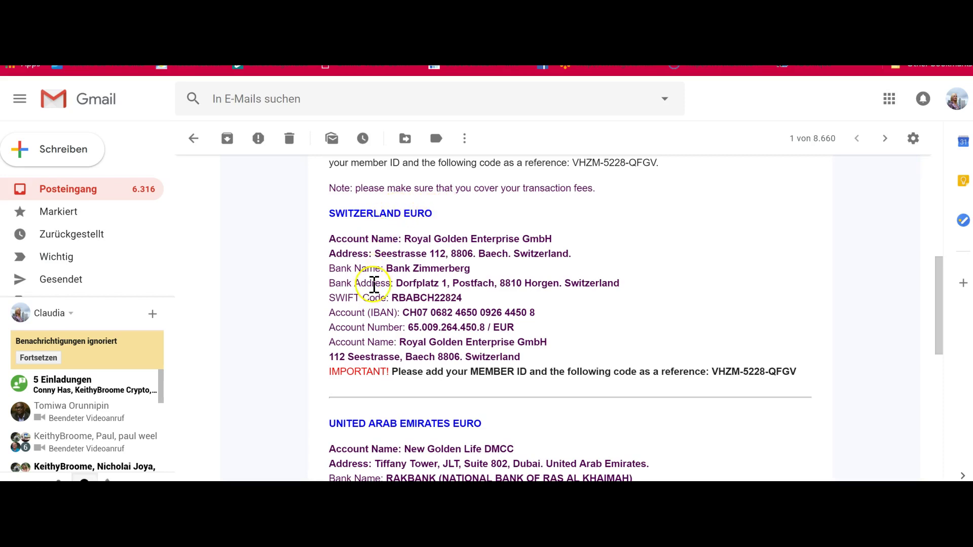
pyautogui.scroll(-3, 500, 307)
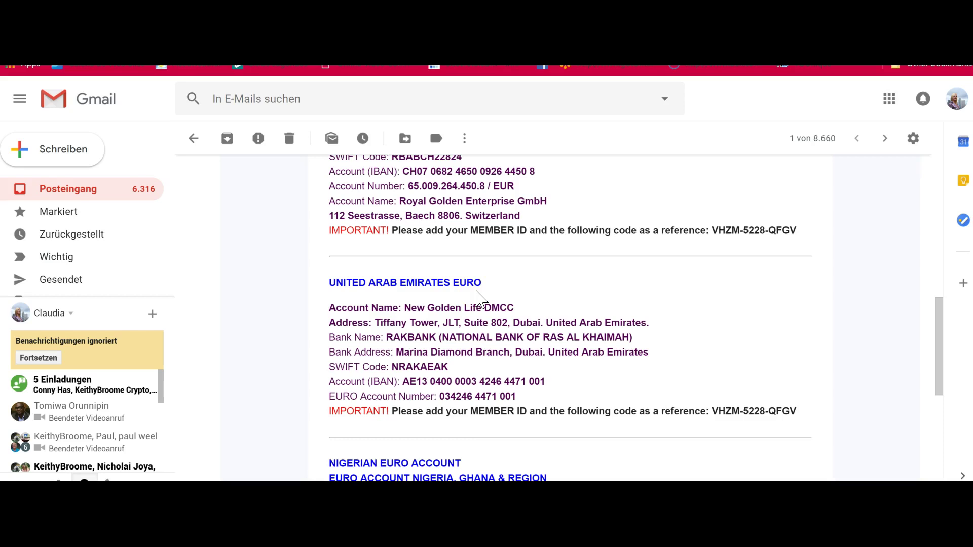
# Step: Switch back to Utopian Global and review the placed gold order on the purchase page
pyautogui.click(324, 16)
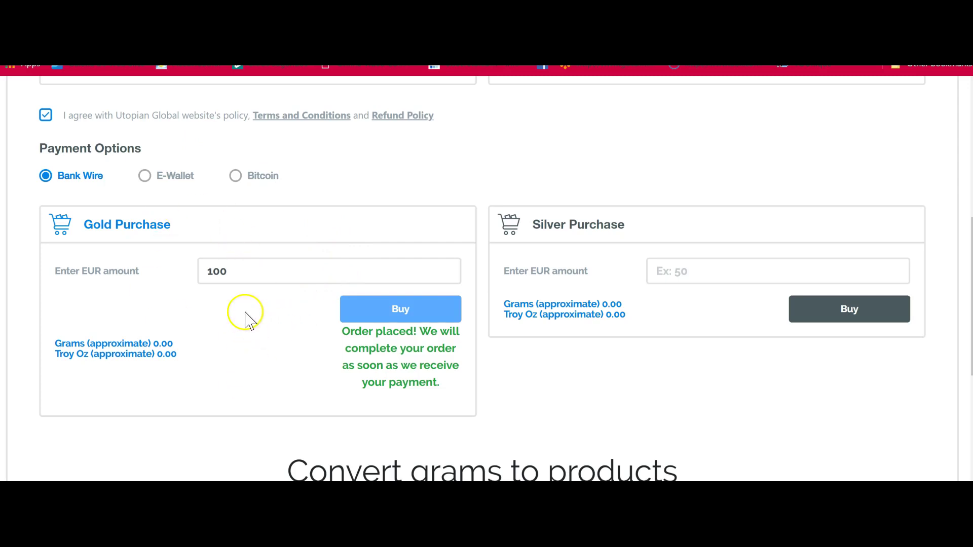
pyautogui.scroll(-5, 245, 322)
pyautogui.scroll(4, 245, 326)
pyautogui.scroll(3, 245, 322)
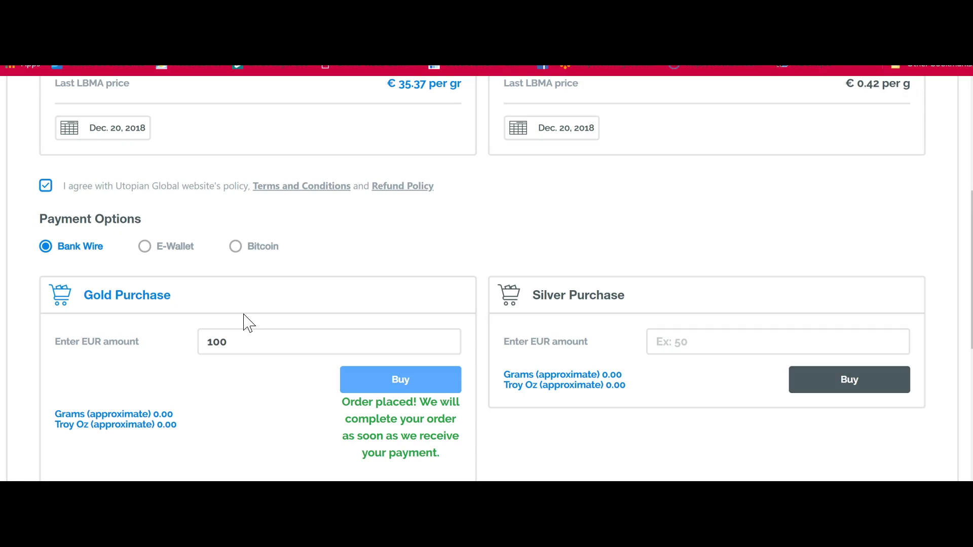
pyautogui.scroll(6, 246, 337)
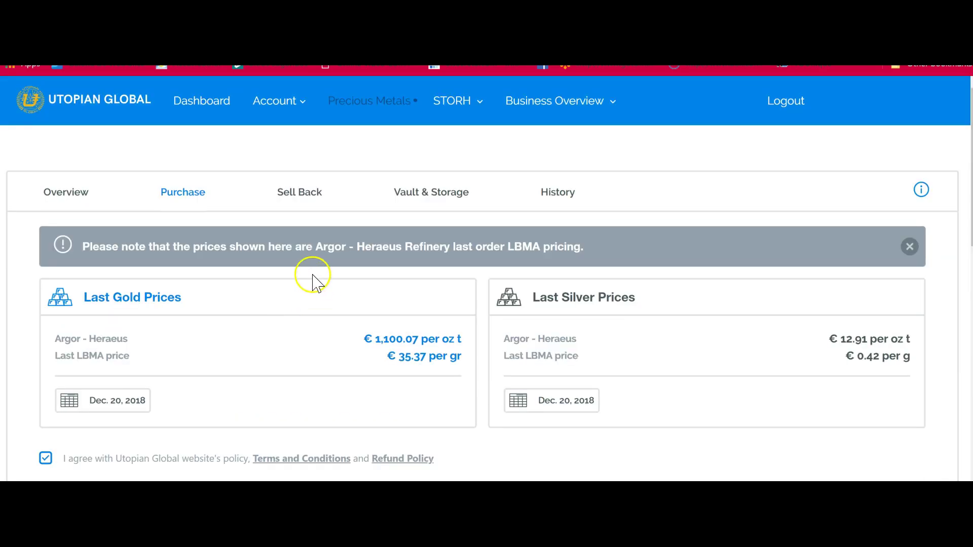
# Step: Open the precious metals overview and examine the gold and silver account balances
pyautogui.click(71, 197)
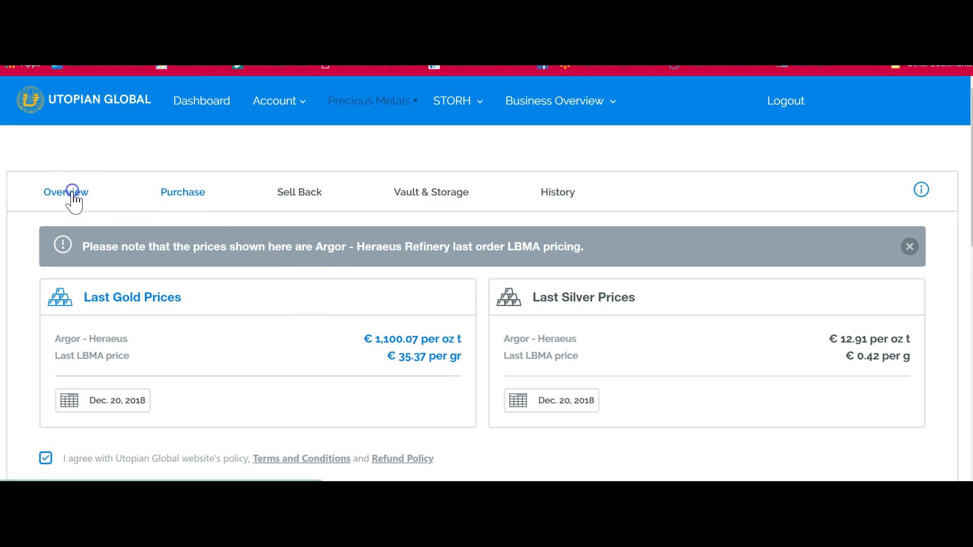
pyautogui.scroll(-4, 73, 200)
pyautogui.click(285, 278)
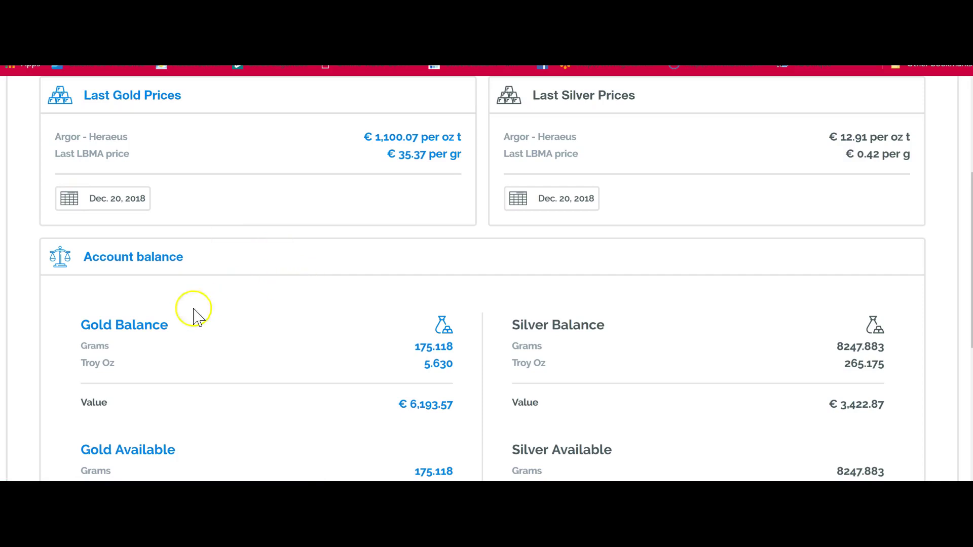
pyautogui.scroll(2, 250, 327)
pyautogui.scroll(2, 250, 327)
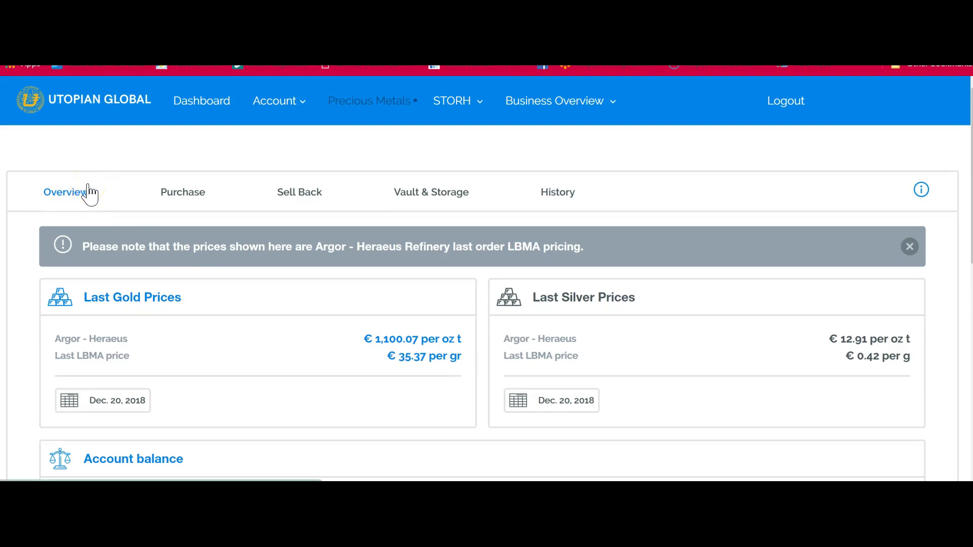
pyautogui.scroll(-3, 124, 251)
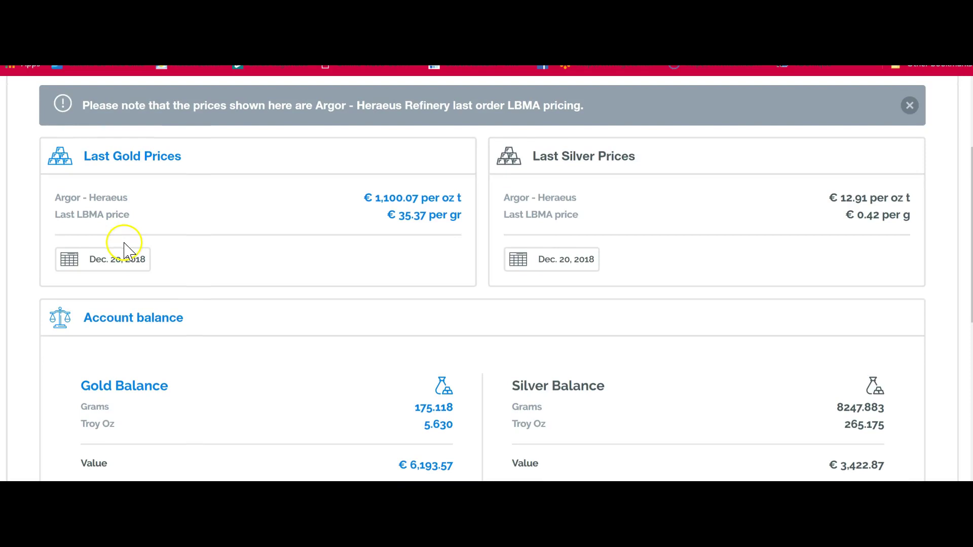
pyautogui.scroll(-3, 405, 223)
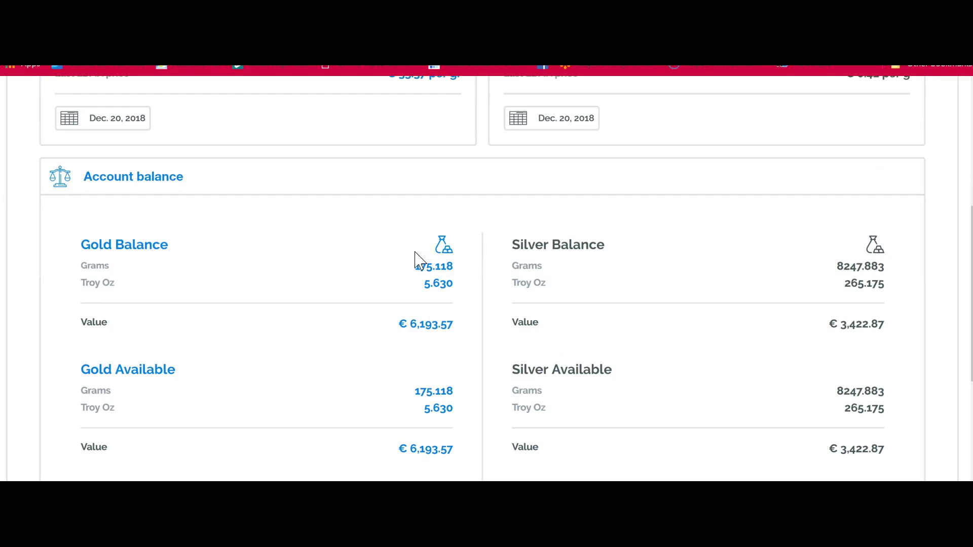
pyautogui.scroll(6, 416, 256)
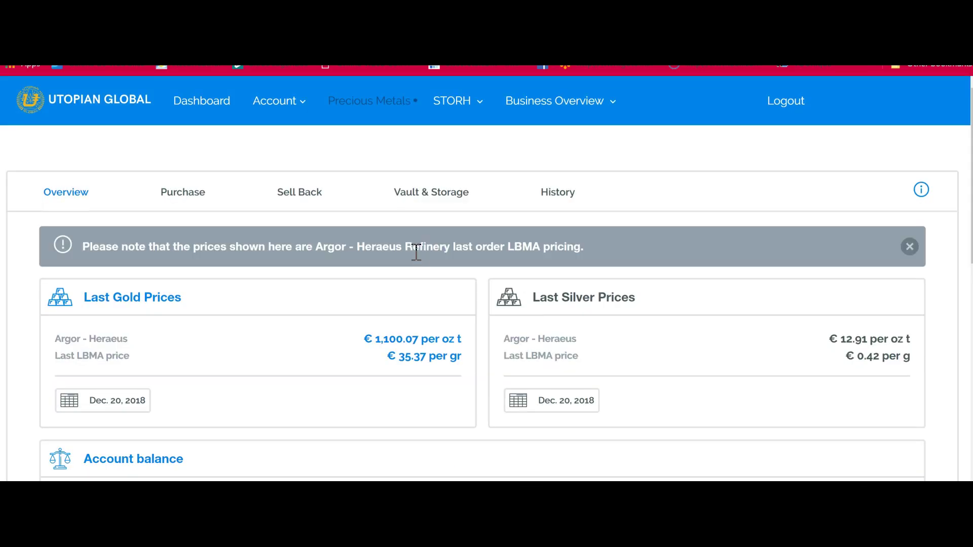